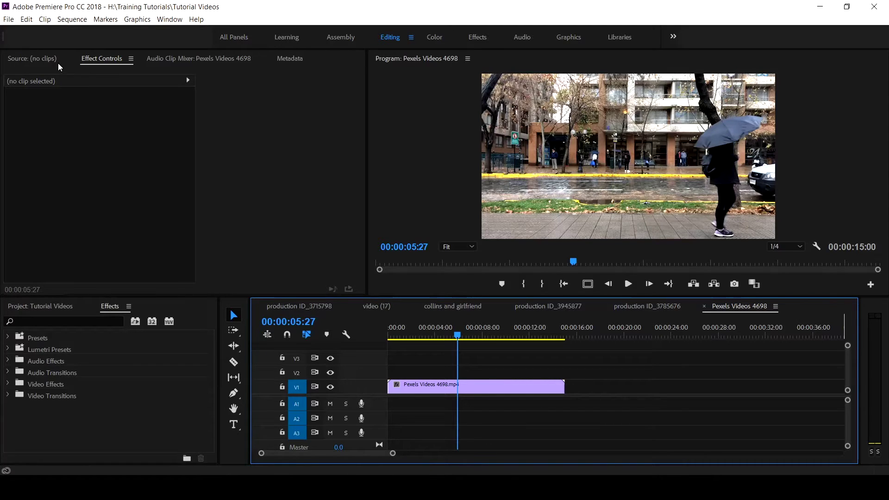
Step: Inspect the street clip's default Motion values: Position 960, 540, Scale 100, Rotation 0
{"action": "left_click", "coordinate": [445, 390]}
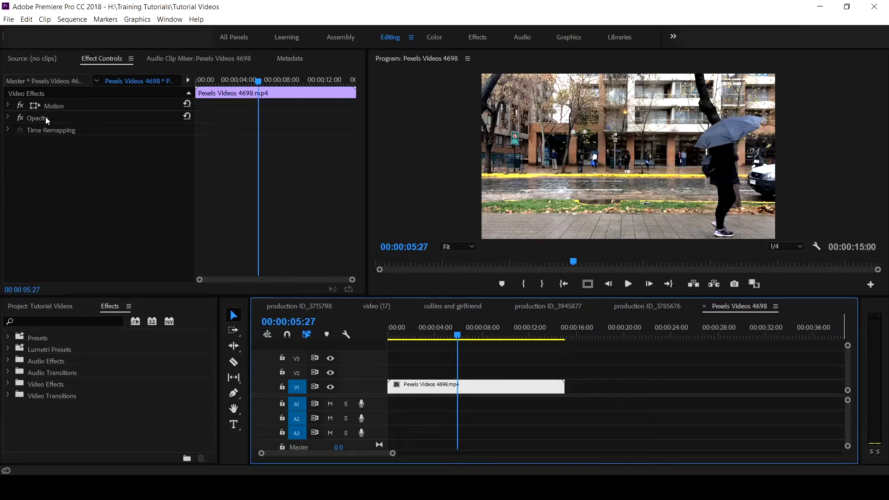
{"action": "left_click", "coordinate": [8, 106]}
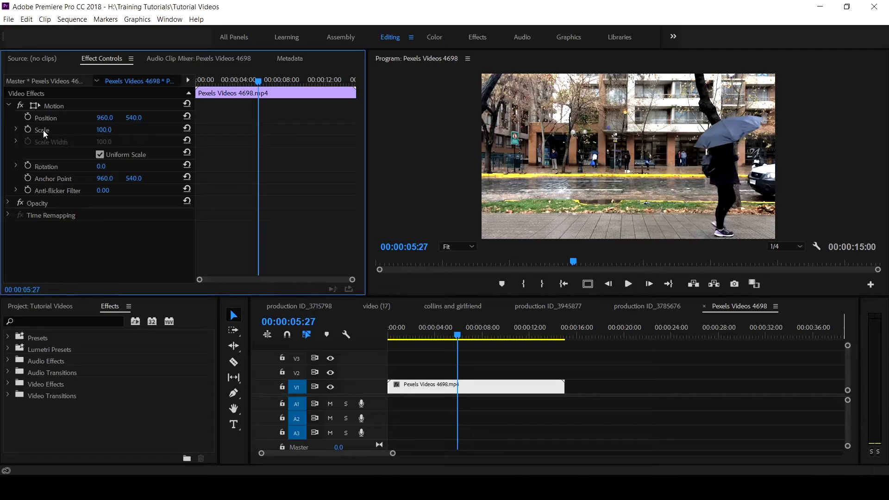
{"action": "left_click", "coordinate": [10, 105]}
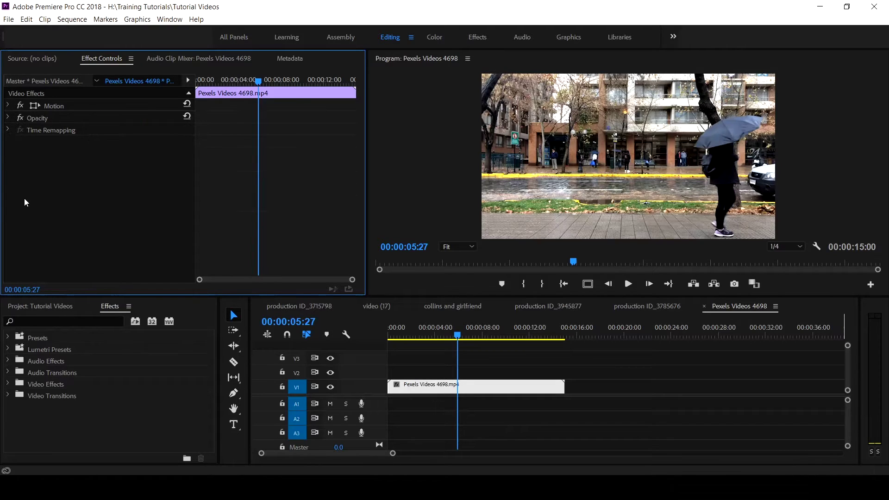
Step: Search Effects for 'transfo' and drop Distort > Transform onto the Pexels Videos 4698.mp4 clip
{"action": "left_click", "coordinate": [83, 322]}
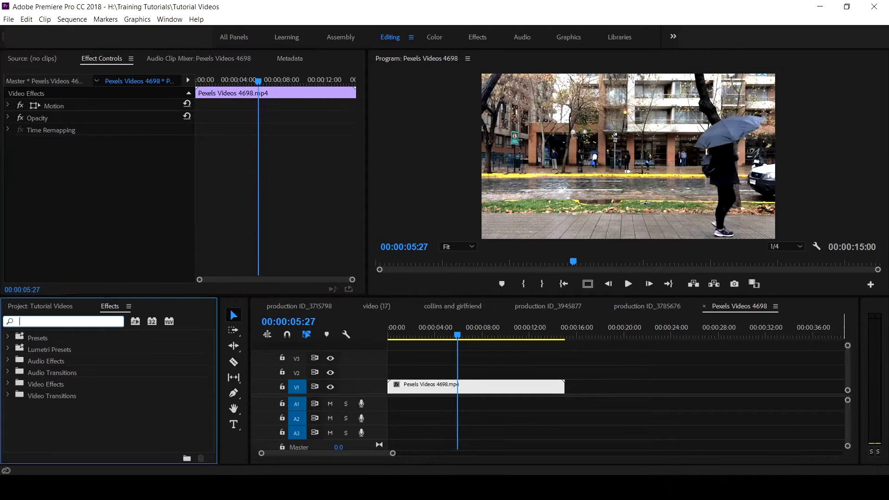
{"action": "type", "text": "transfo"}
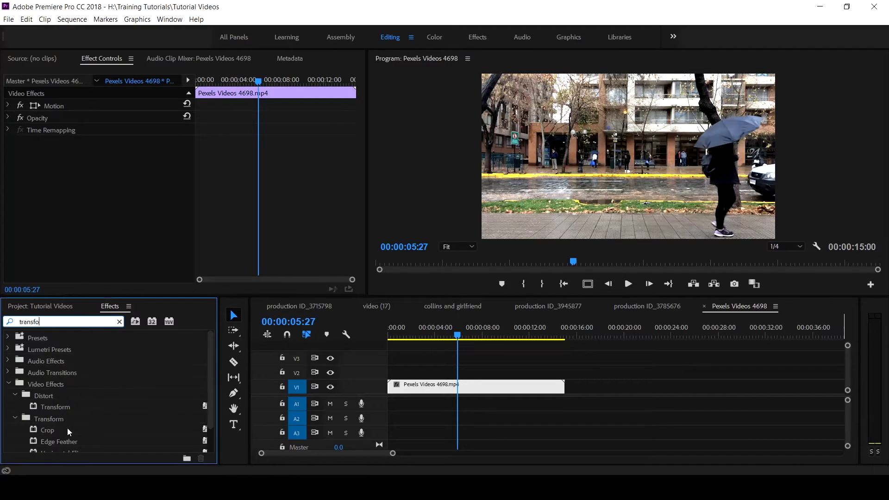
{"action": "scroll", "coordinate": [69, 429], "scroll_direction": "down", "scroll_amount": 1}
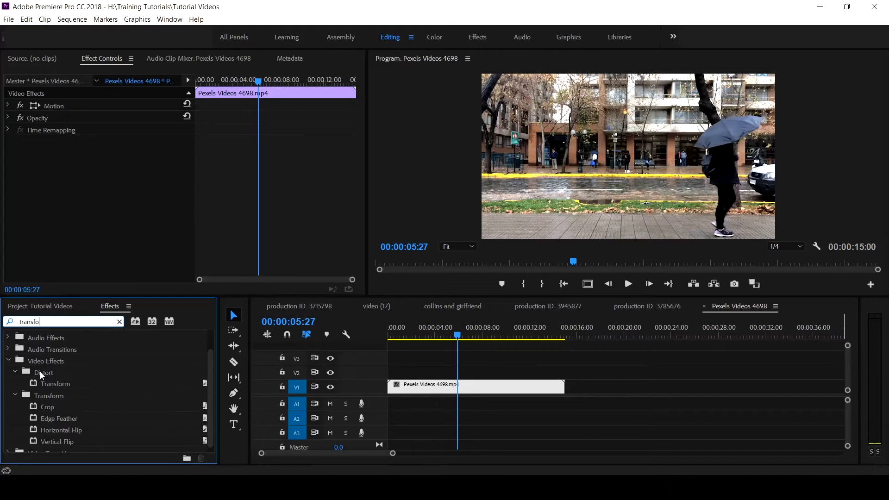
{"action": "left_click_drag", "start_coordinate": [36, 386], "coordinate": [414, 388]}
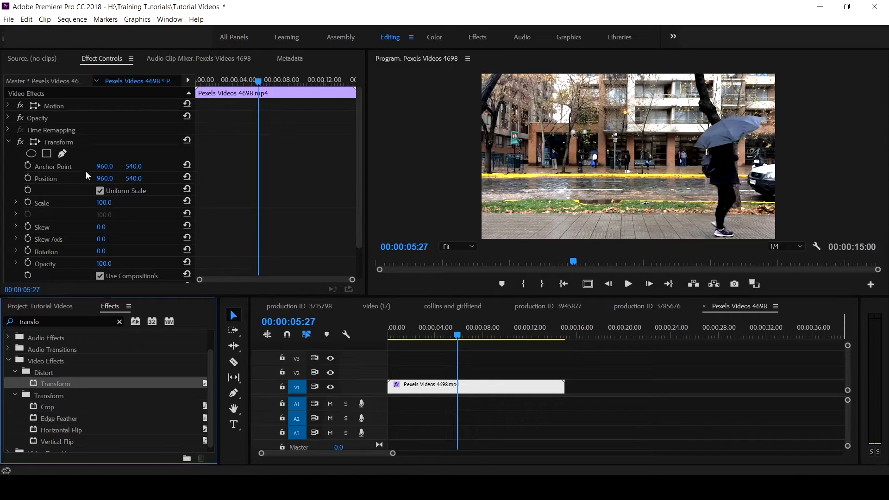
{"action": "left_click", "coordinate": [9, 142]}
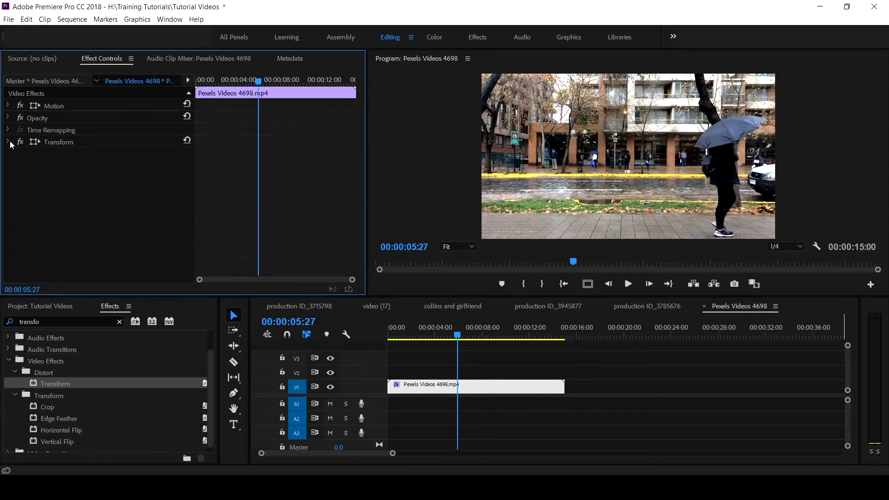
{"action": "left_click", "coordinate": [9, 106]}
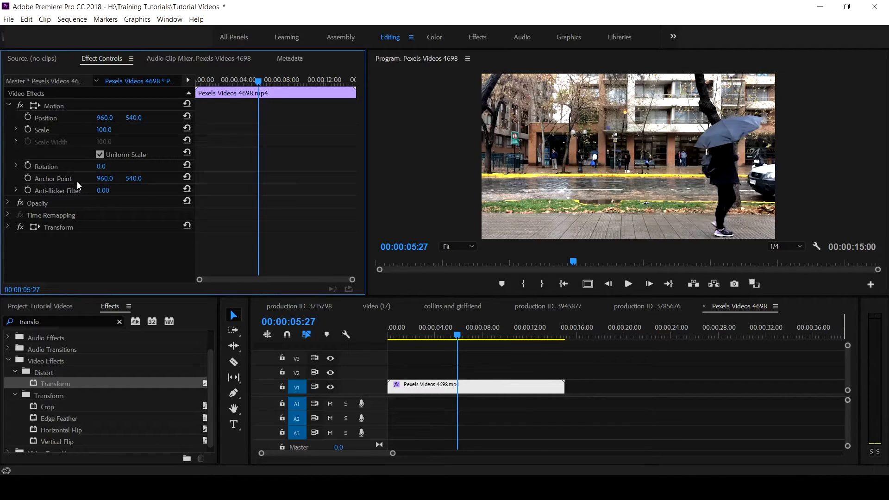
Step: Expand the clip's Transform effect and scroll through its parameters down to Shutter Angle
{"action": "left_click", "coordinate": [8, 106]}
{"action": "left_click", "coordinate": [8, 142]}
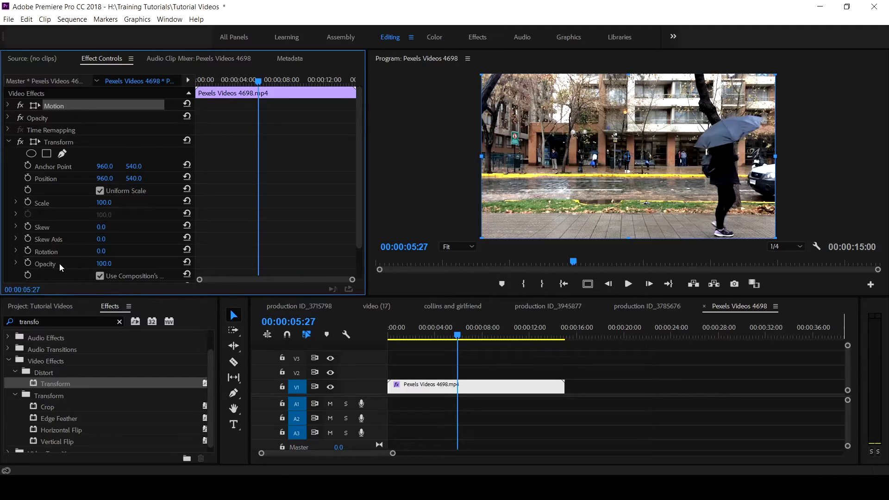
{"action": "scroll", "coordinate": [59, 263], "scroll_direction": "down", "scroll_amount": 3}
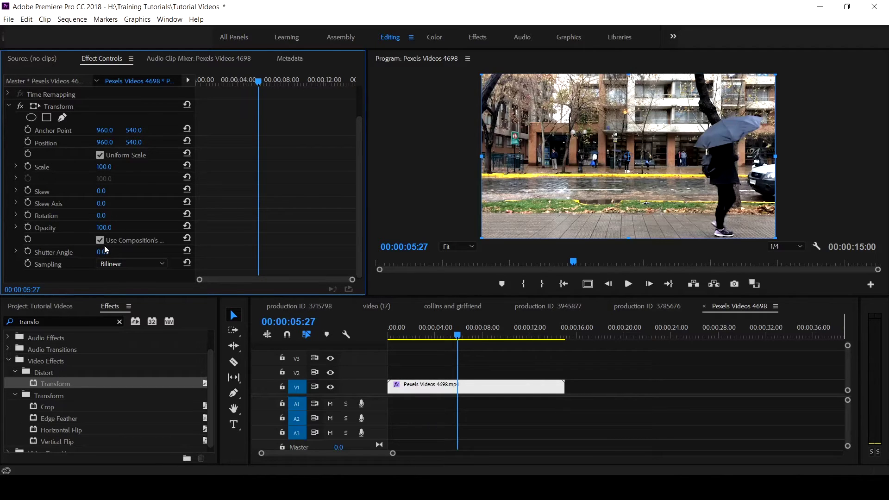
{"action": "scroll", "coordinate": [106, 250], "scroll_direction": "up", "scroll_amount": 2}
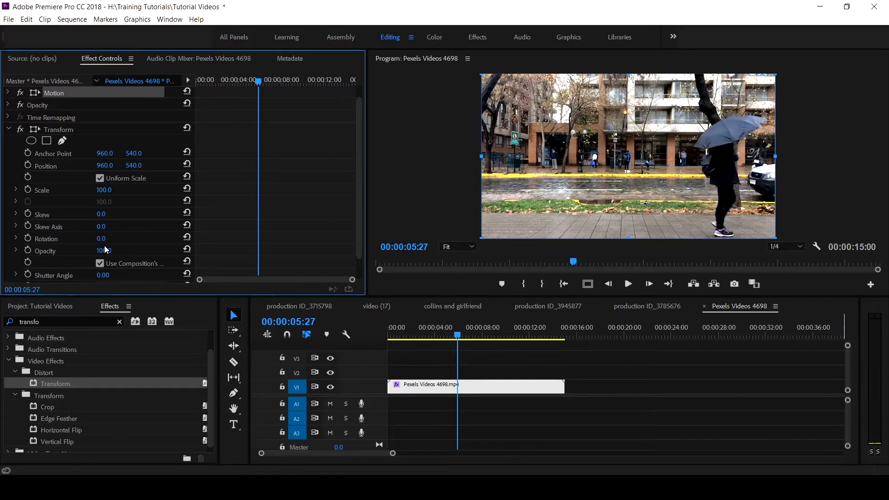
{"action": "left_click", "coordinate": [9, 129]}
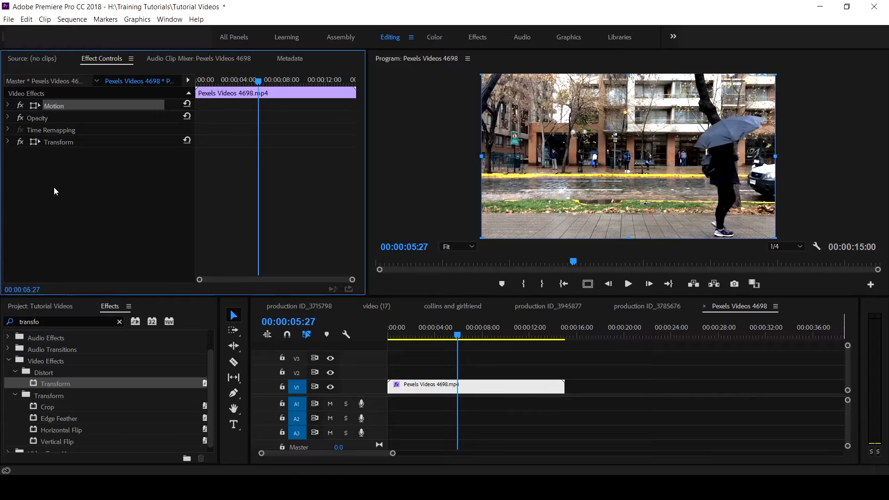
Step: Place Title 10 from the Tutorial Videos project at the start of track V2
{"action": "left_click", "coordinate": [46, 306]}
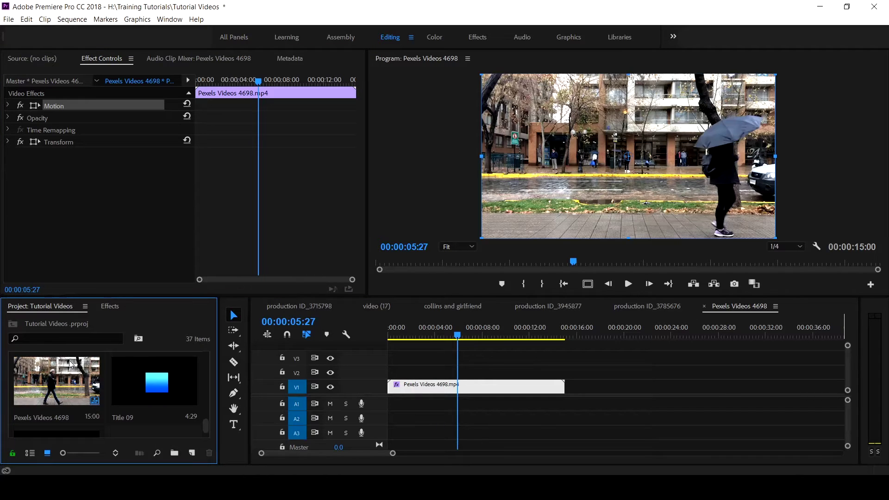
{"action": "scroll", "coordinate": [69, 380], "scroll_direction": "down", "scroll_amount": 2}
{"action": "left_click", "coordinate": [56, 394]}
{"action": "left_click_drag", "start_coordinate": [56, 394], "coordinate": [390, 369]}
{"action": "left_click", "coordinate": [401, 338]}
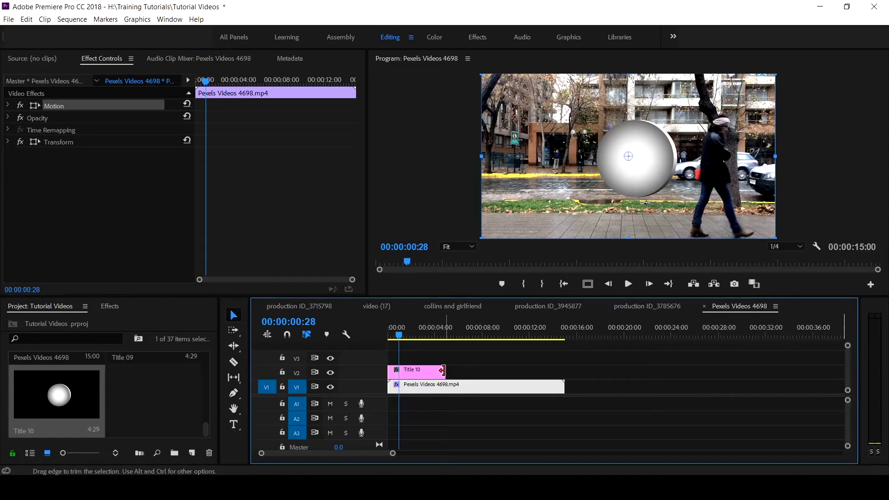
Step: Stretch Title 10 to about 00:00:12:00 and preview the sphere at 00:00:05:09
{"action": "left_click_drag", "start_coordinate": [442, 370], "coordinate": [532, 369]}
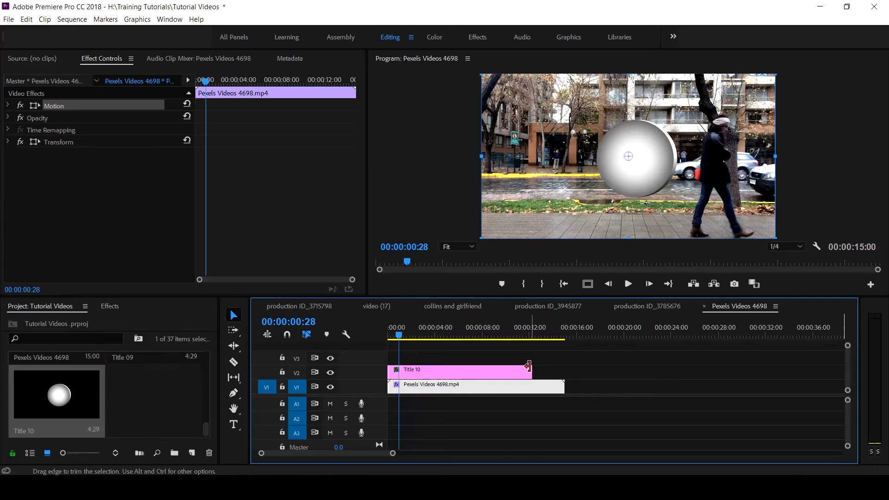
{"action": "left_click_drag", "start_coordinate": [401, 337], "coordinate": [450, 337]}
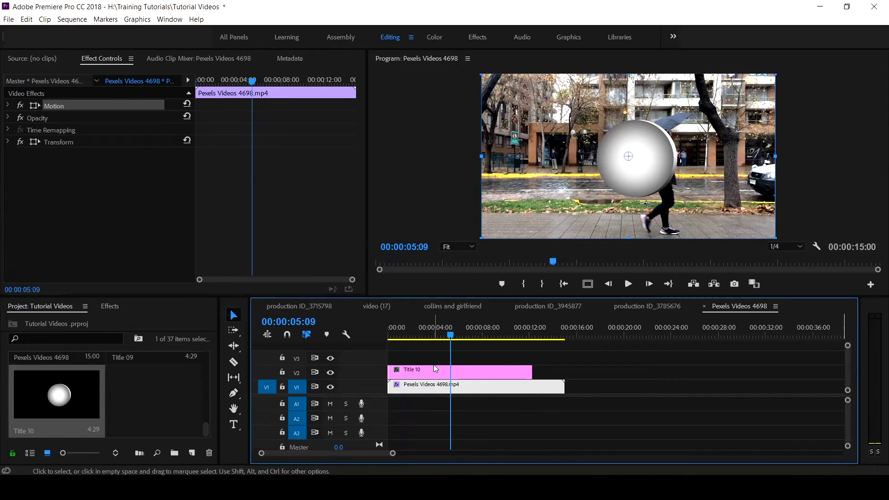
{"action": "key", "text": "ctrl+shift+a"}
Step: Apply Transform to Title 10 and set its Position X to -554, placing the sphere off-screen left
{"action": "left_click", "coordinate": [434, 369]}
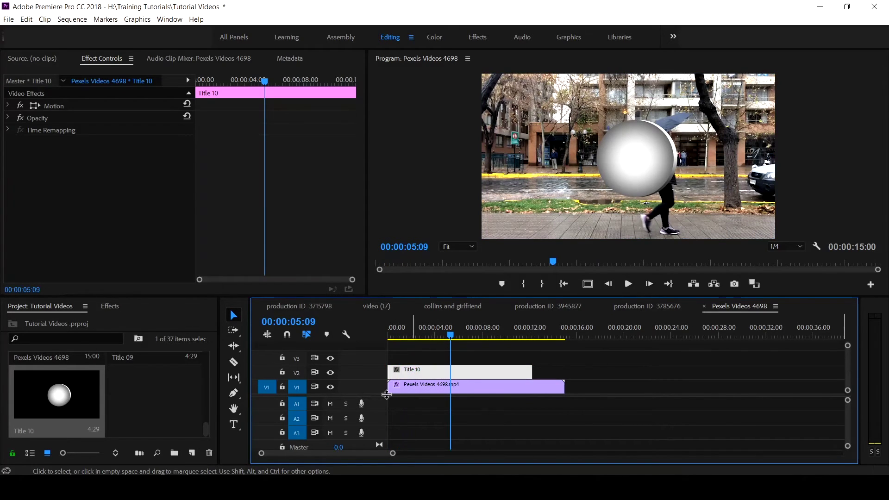
{"action": "left_click", "coordinate": [112, 309]}
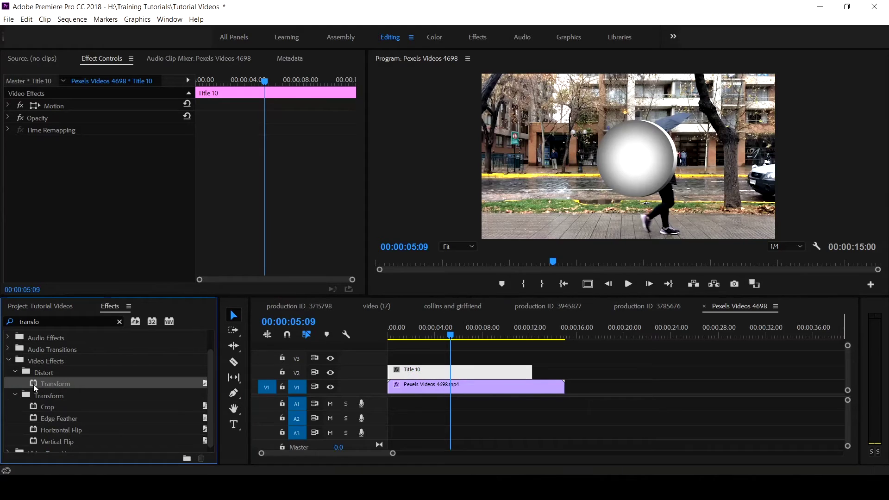
{"action": "left_click_drag", "start_coordinate": [36, 388], "coordinate": [471, 373]}
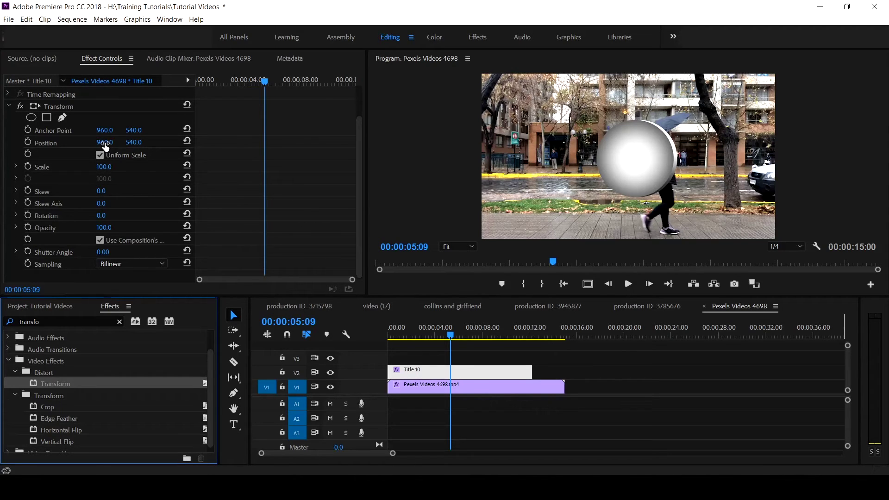
{"action": "left_click_drag", "start_coordinate": [105, 143], "coordinate": [283, 139]}
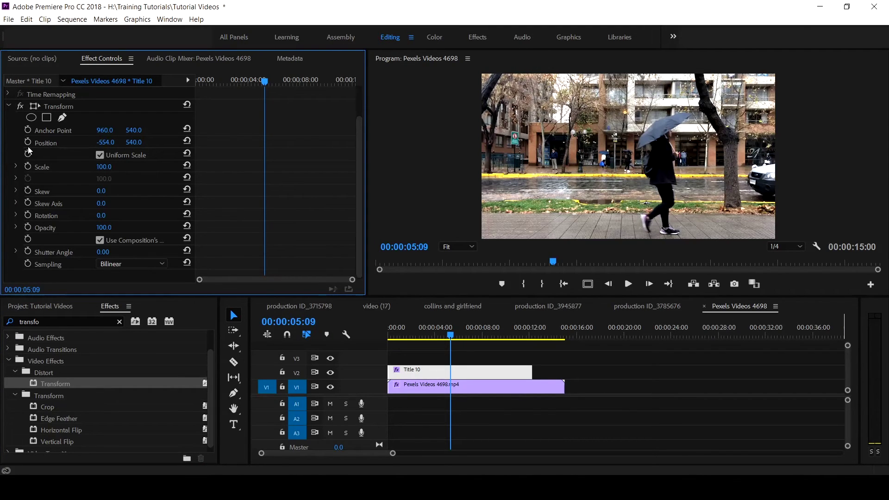
{"action": "left_click_drag", "start_coordinate": [262, 85], "coordinate": [161, 98]}
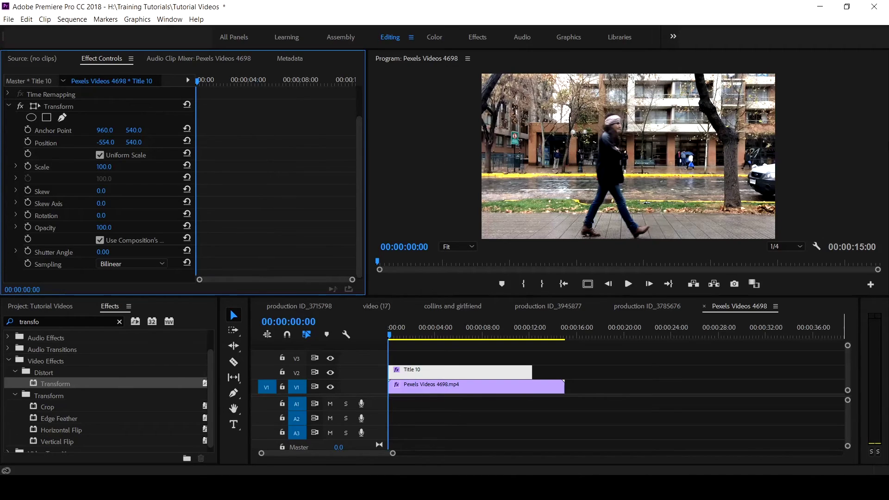
Step: Keyframe Position from X -554 at 00:00 to X 960 at 00:00:03:00
{"action": "left_click", "coordinate": [27, 142]}
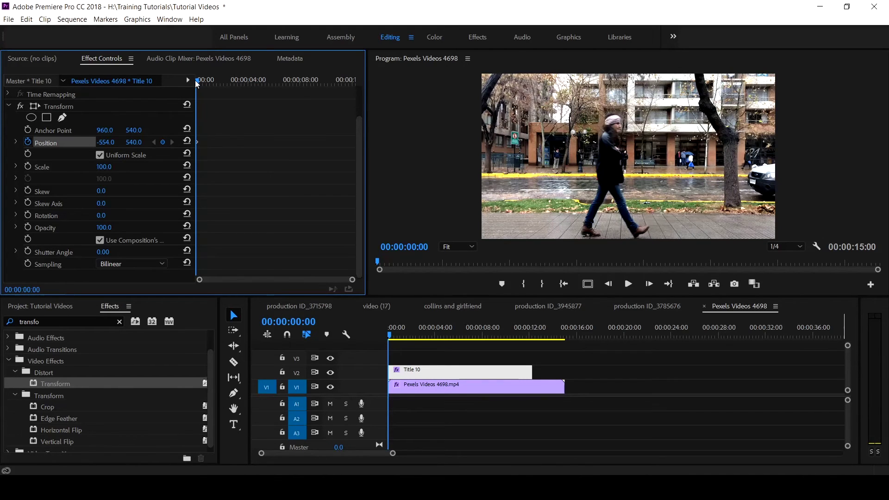
{"action": "left_click_drag", "start_coordinate": [196, 83], "coordinate": [235, 85]}
{"action": "left_click", "coordinate": [109, 142]}
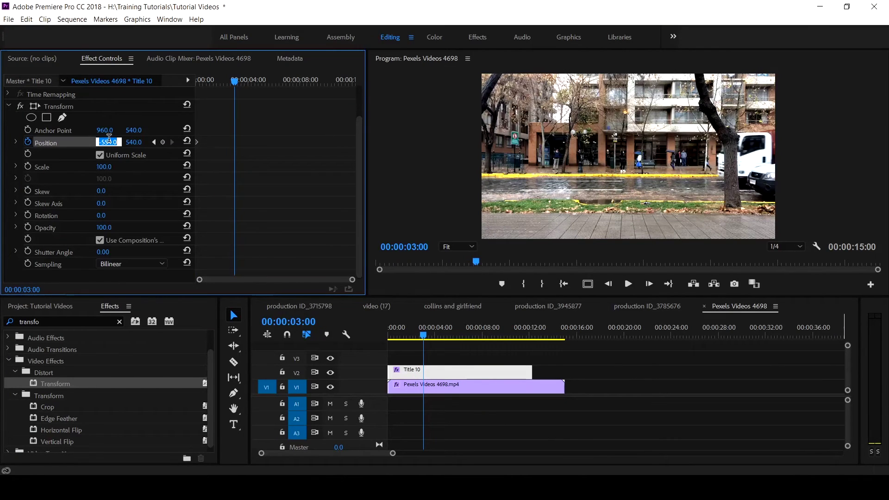
{"action": "type", "text": "960"}
{"action": "key", "text": "Return"}
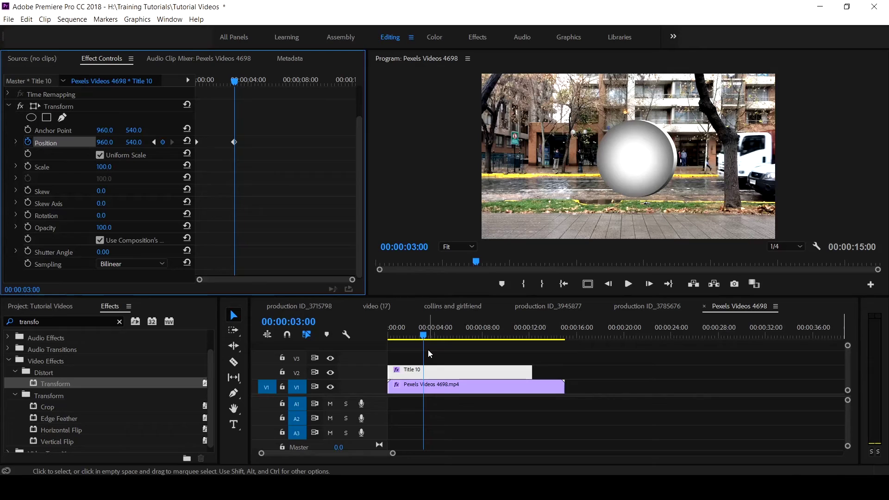
Step: Play the sphere's slide-in from the start of the sequence
{"action": "left_click", "coordinate": [343, 355]}
{"action": "key", "text": "Home"}
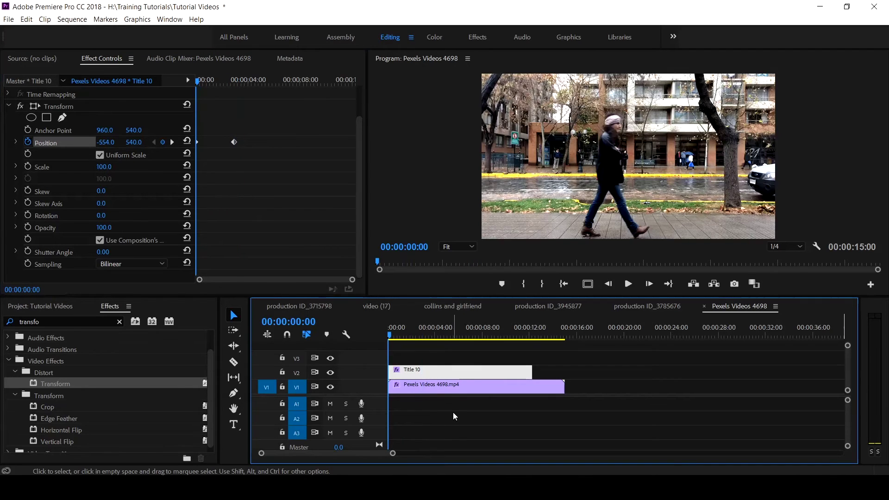
{"action": "key", "text": "space"}
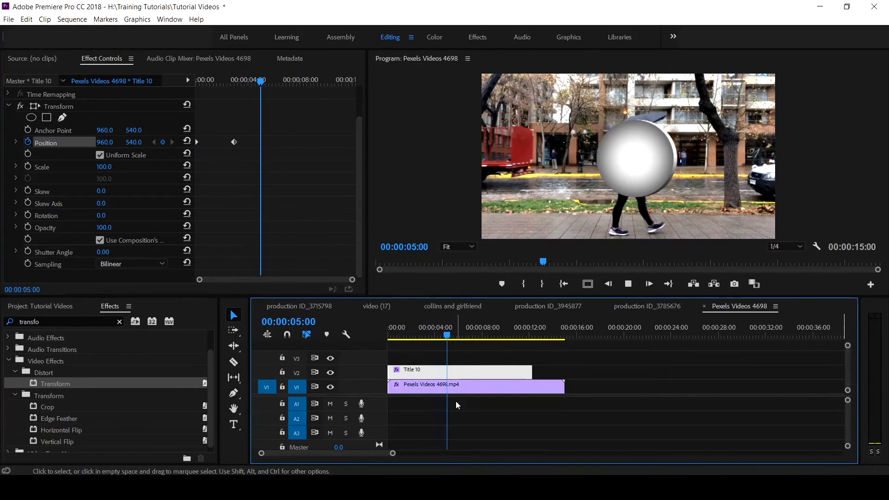
{"action": "key", "text": "space"}
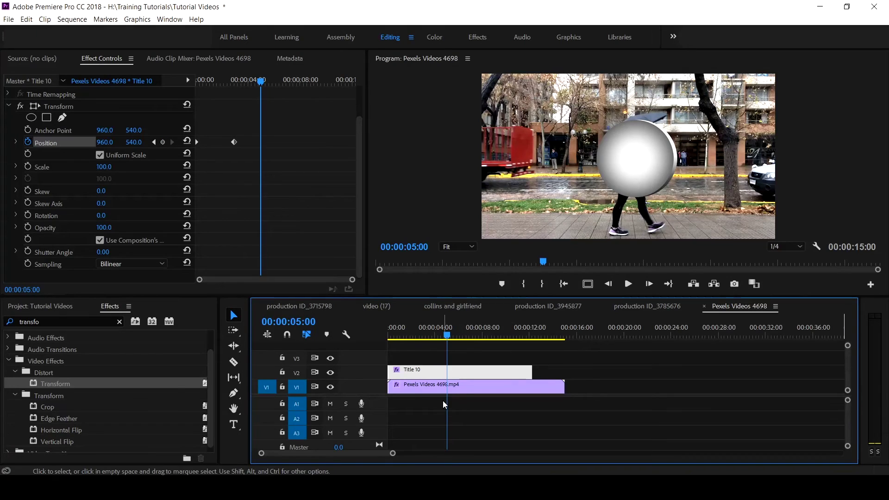
Step: Turn off Use Composition's Shutter Angle, set Shutter Angle to 180, and preview the blur
{"action": "left_click", "coordinate": [102, 242]}
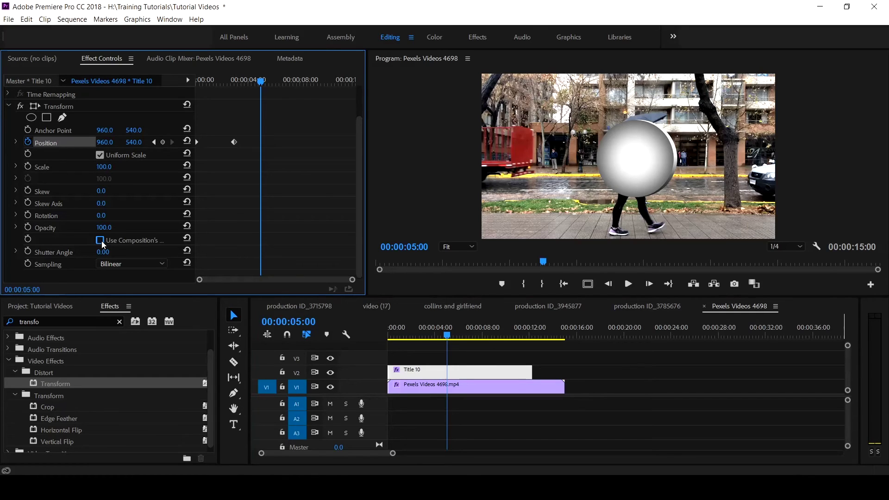
{"action": "type", "text": "180"}
{"action": "key", "text": "Return"}
{"action": "left_click_drag", "start_coordinate": [448, 337], "coordinate": [275, 314]}
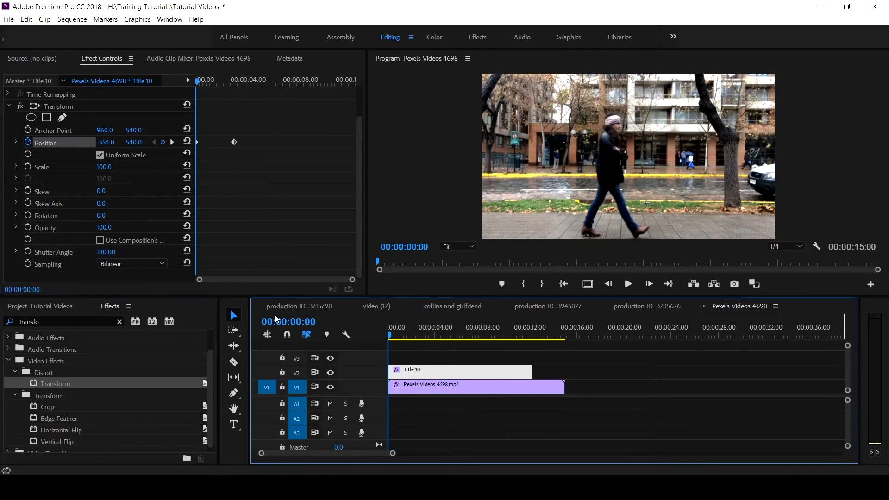
{"action": "key", "text": "space"}
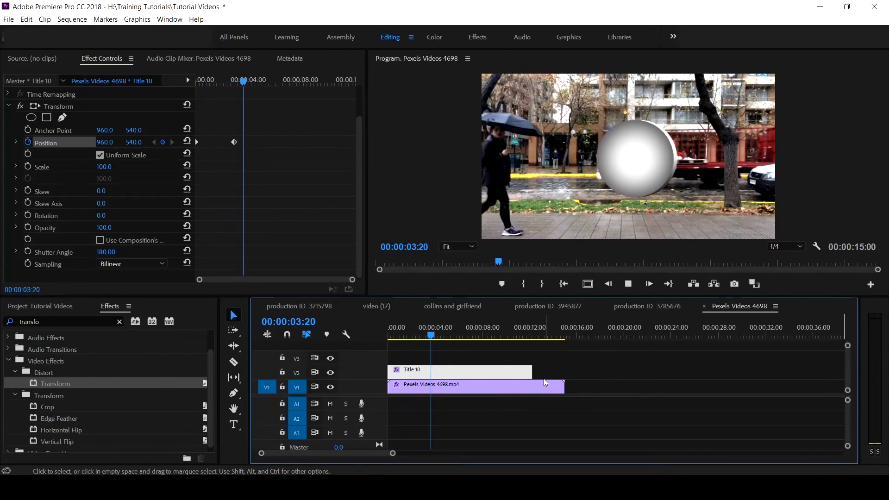
{"action": "key", "text": "space"}
Step: Move the centre Position keyframe to about one second and preview the faster slide-in
{"action": "left_click_drag", "start_coordinate": [235, 143], "coordinate": [231, 143]}
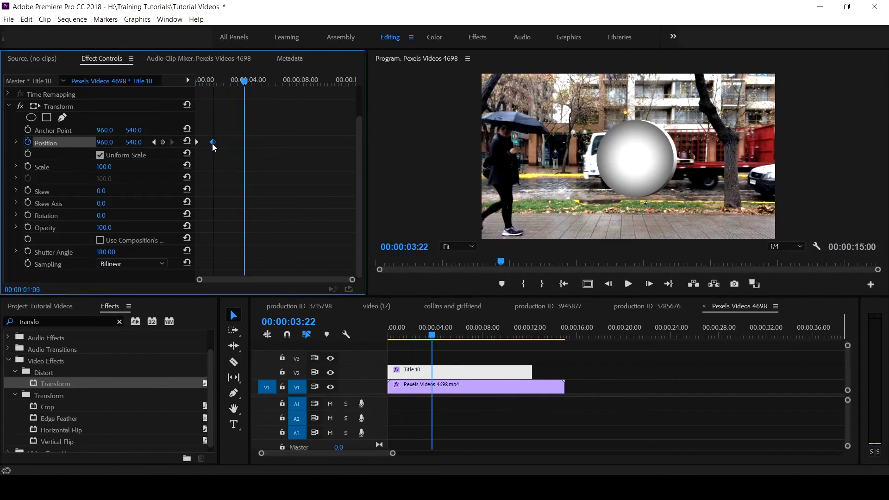
{"action": "left_click_drag", "start_coordinate": [213, 143], "coordinate": [207, 142]}
{"action": "left_click_drag", "start_coordinate": [244, 82], "coordinate": [132, 93]}
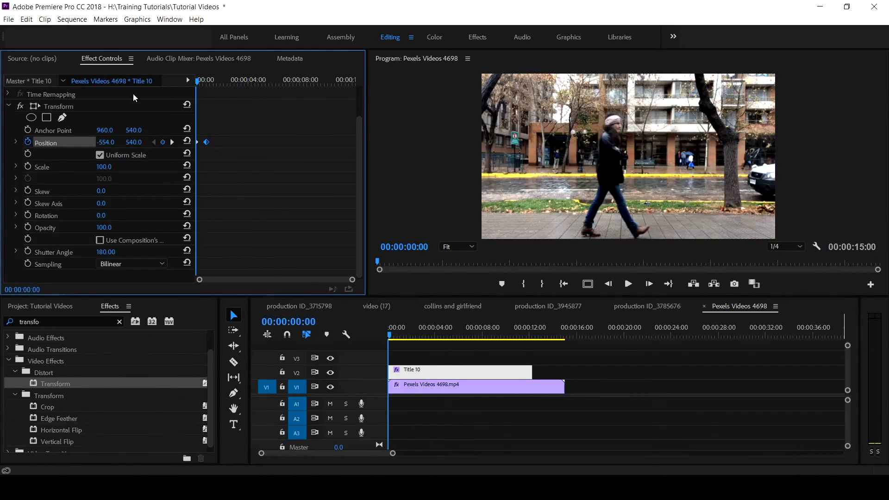
{"action": "key", "text": "space"}
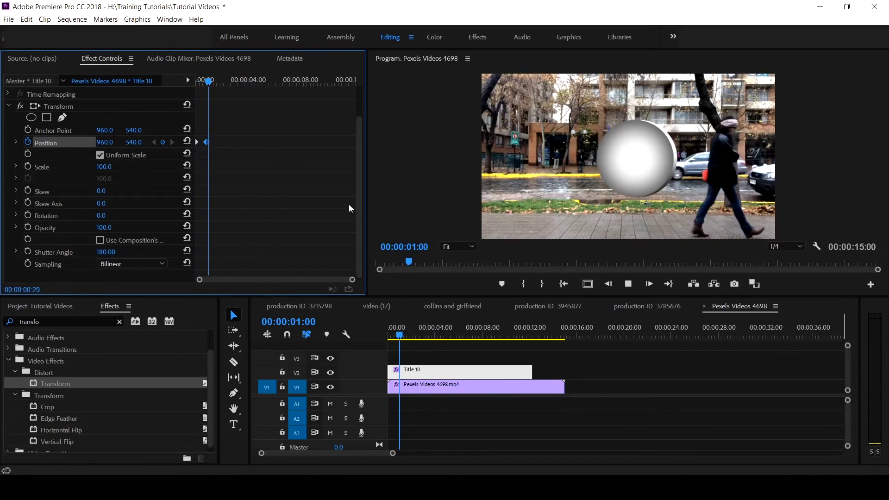